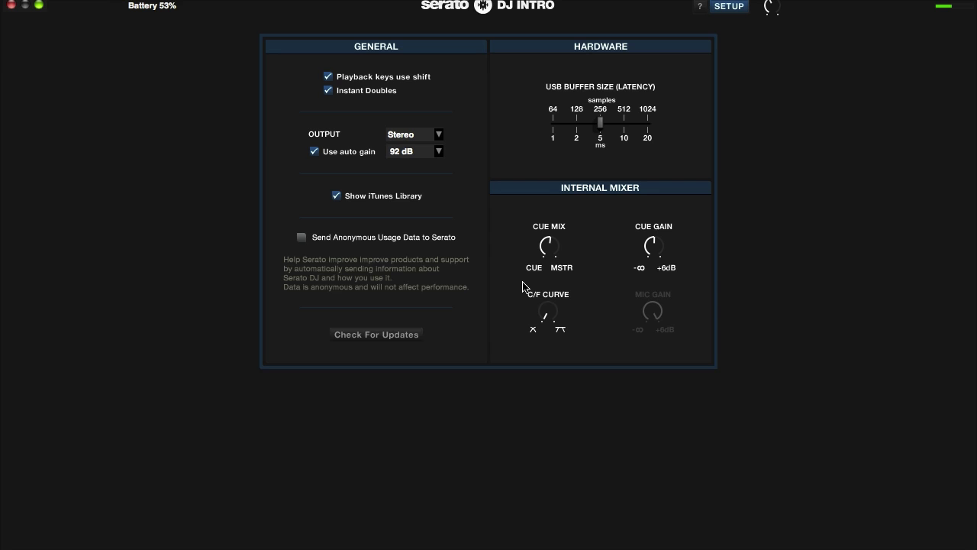
Close the Setup panel to view the decks, then reopen it.
{"action": "left_click", "coordinate": [733, 7]}
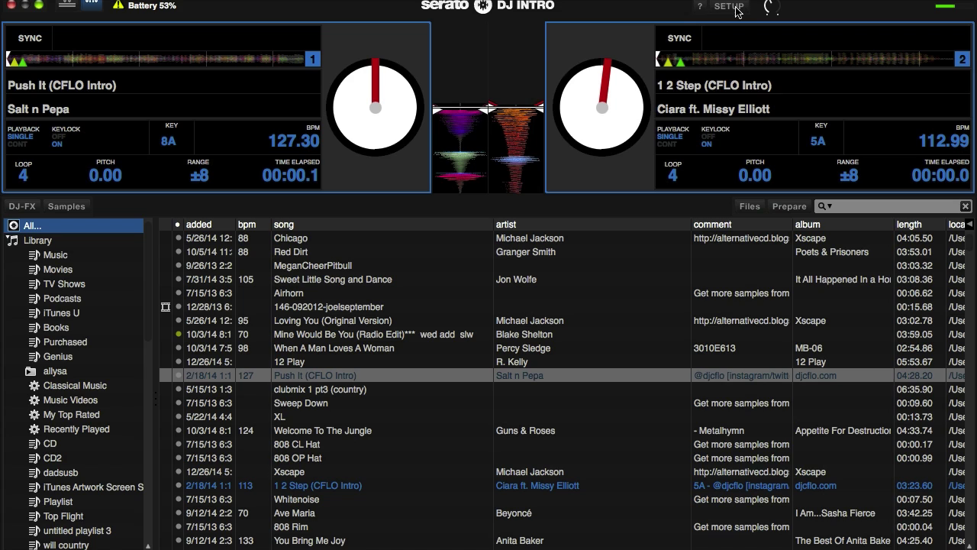
{"action": "left_click", "coordinate": [733, 7]}
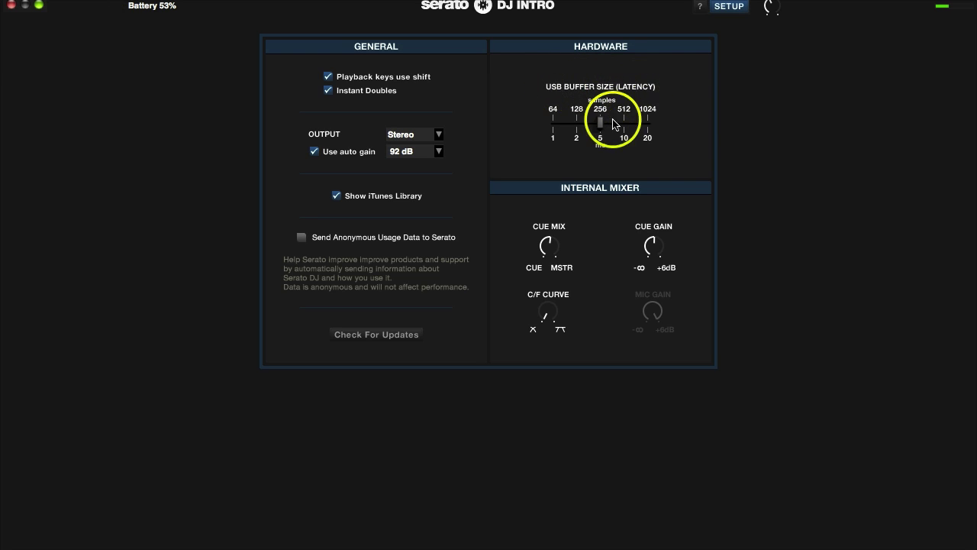
{"action": "mouse_move", "coordinate": [603, 129]}
{"action": "left_mouse_down"}
{"action": "mouse_move", "coordinate": [552, 130]}
{"action": "mouse_move", "coordinate": [622, 124]}
{"action": "mouse_move", "coordinate": [594, 159]}
{"action": "mouse_move", "coordinate": [602, 127]}
{"action": "mouse_move", "coordinate": [624, 124]}
{"action": "mouse_move", "coordinate": [601, 128]}
{"action": "left_mouse_up"}
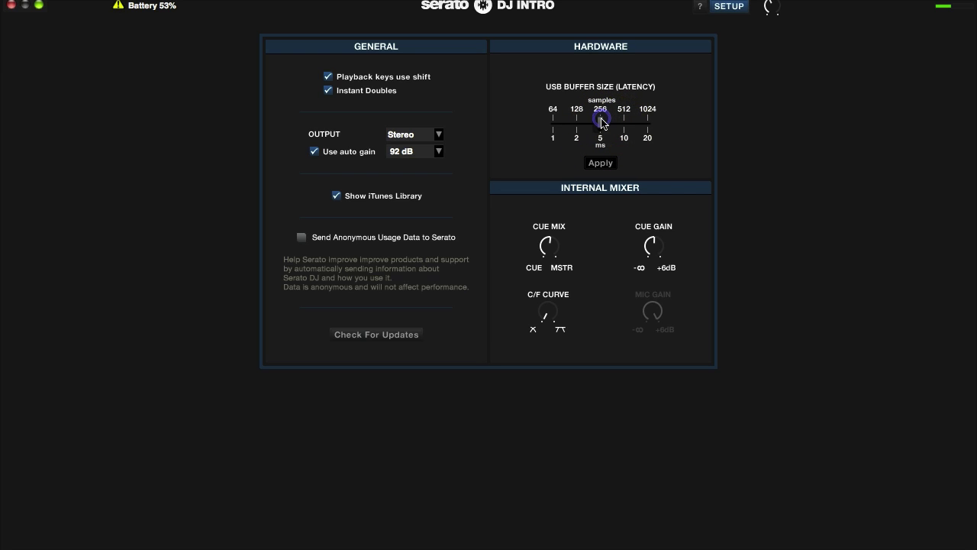
{"action": "left_click", "coordinate": [600, 163]}
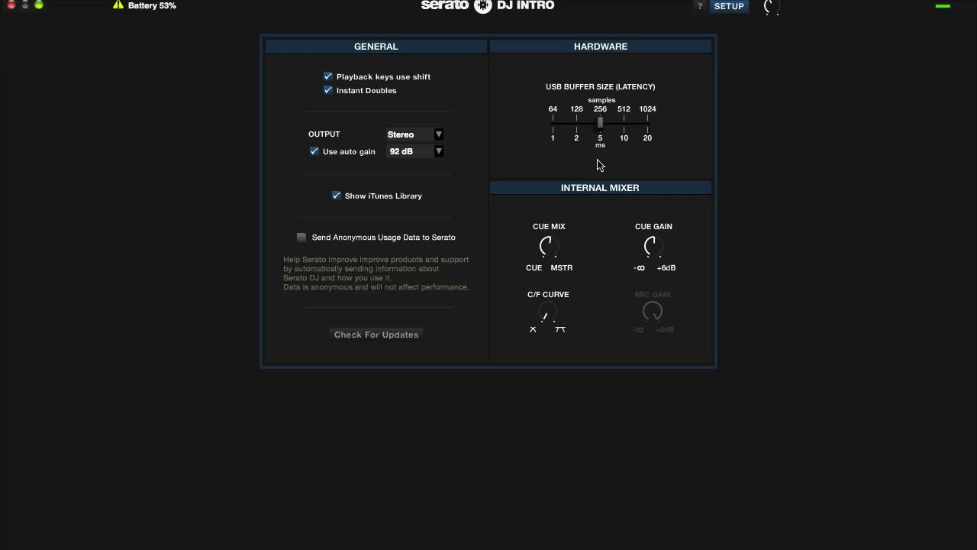
{"action": "left_click", "coordinate": [443, 110]}
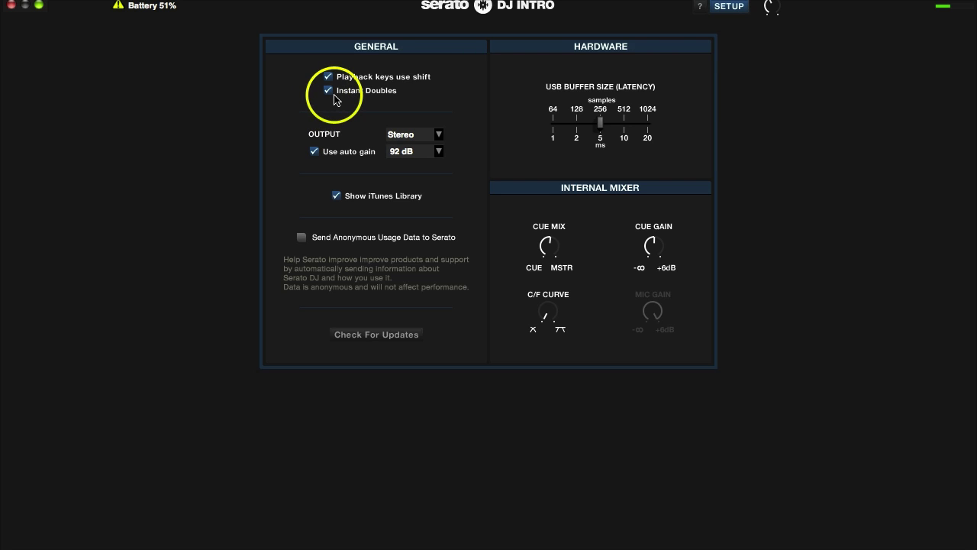
{"action": "left_click", "coordinate": [731, 7]}
Play 1 2 Step on Deck 2, load it as an instant double on Deck 1, and reopen Setup.
{"action": "key", "text": "s"}
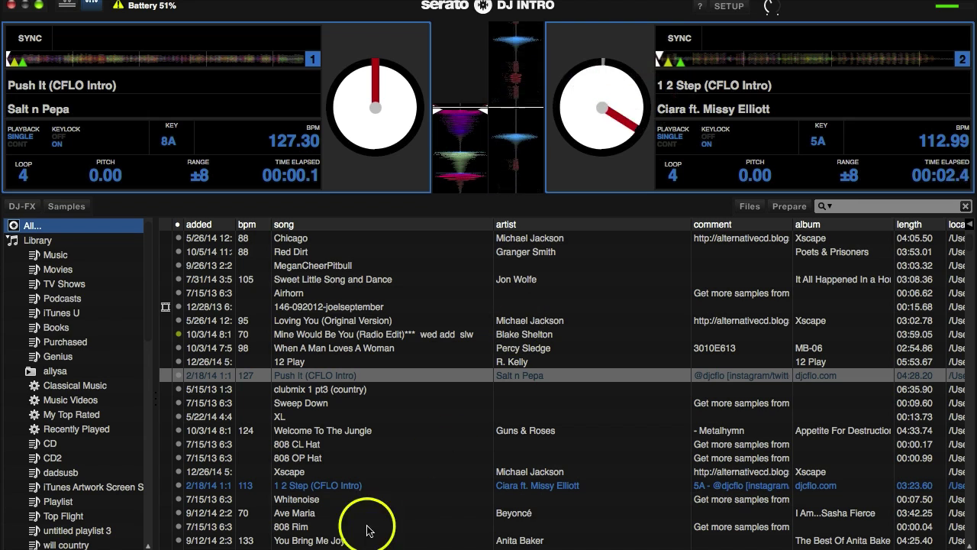
{"action": "left_click_drag", "start_coordinate": [315, 489], "coordinate": [351, 111]}
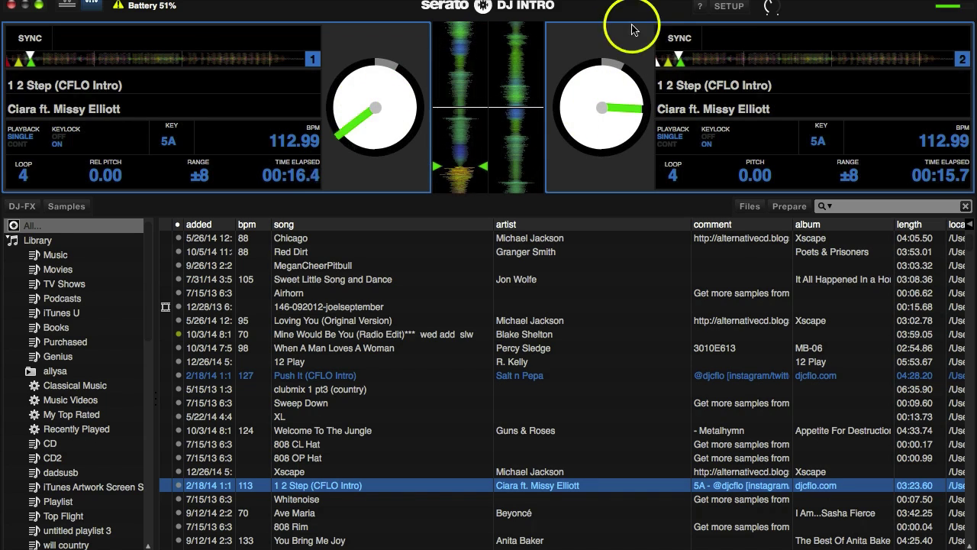
{"action": "left_click", "coordinate": [728, 9]}
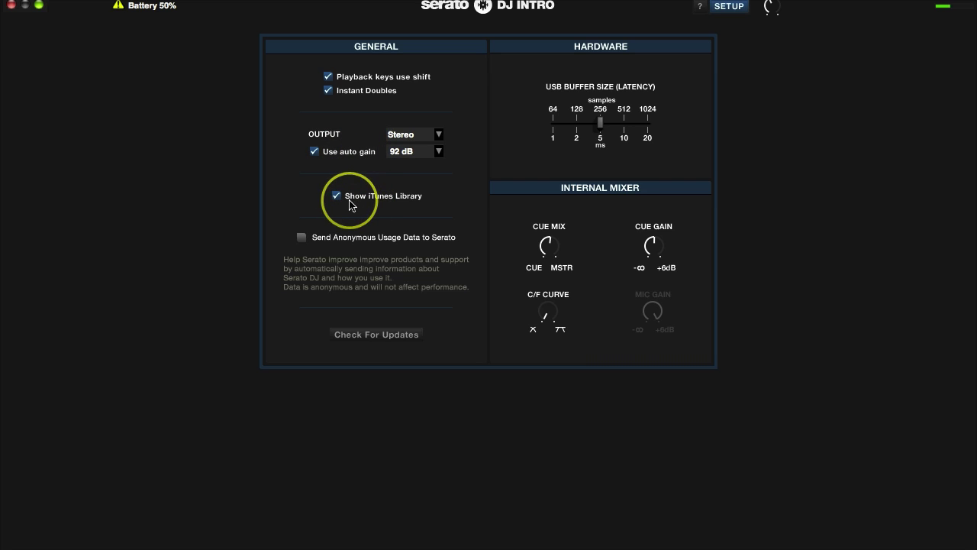
Close Setup to return to the decks view with 1 2 Step on both decks.
{"action": "left_click", "coordinate": [730, 8]}
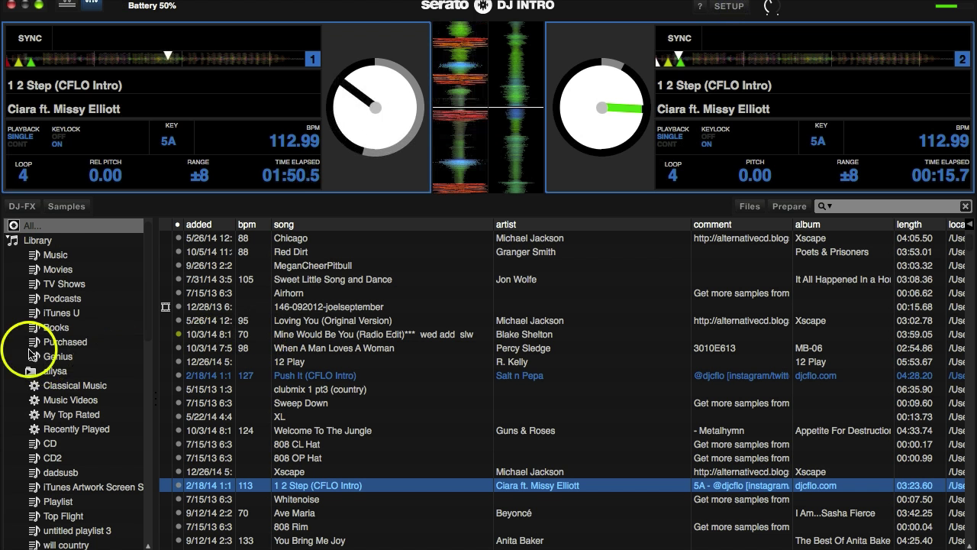
Uncheck Show iTunes Library in Setup's General options, check the browser, then reopen Setup.
{"action": "left_click", "coordinate": [729, 6]}
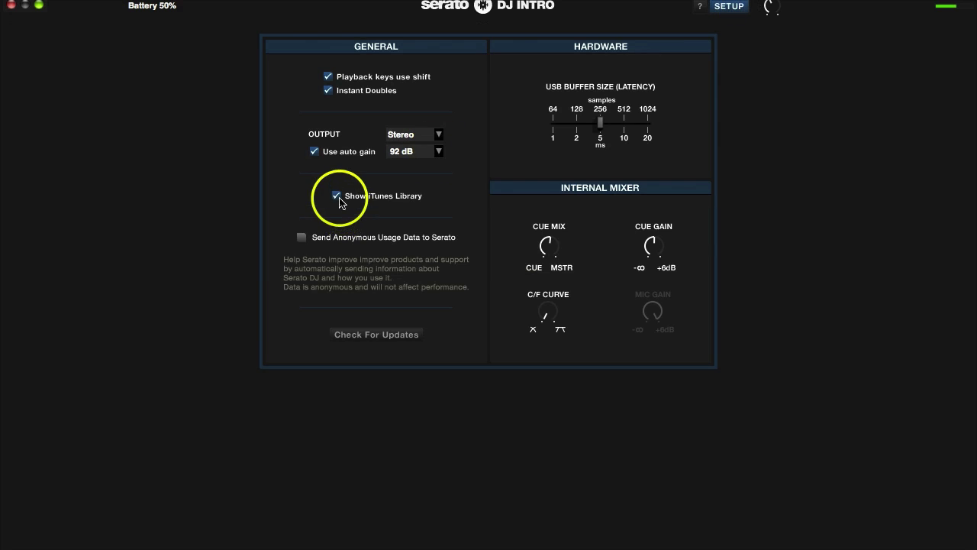
{"action": "left_click", "coordinate": [336, 196]}
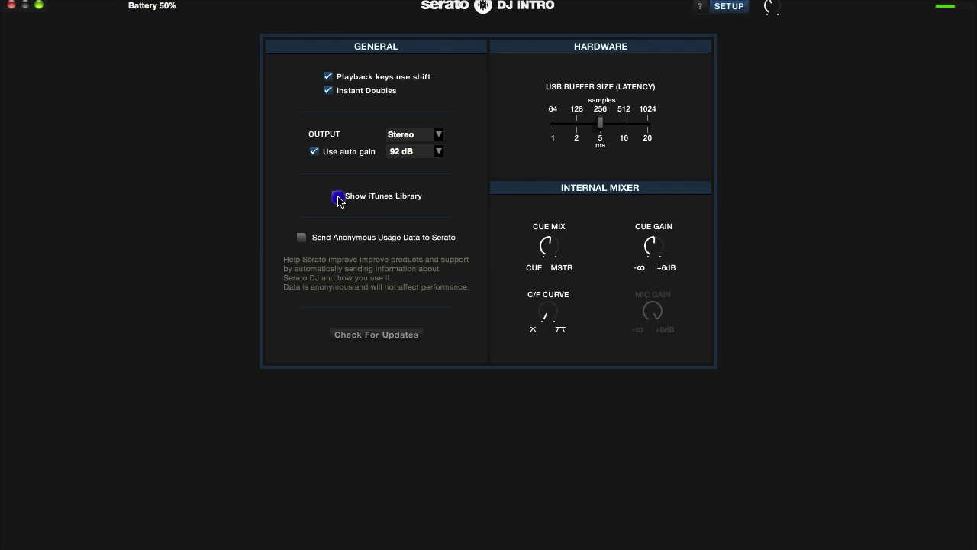
{"action": "left_click", "coordinate": [731, 7]}
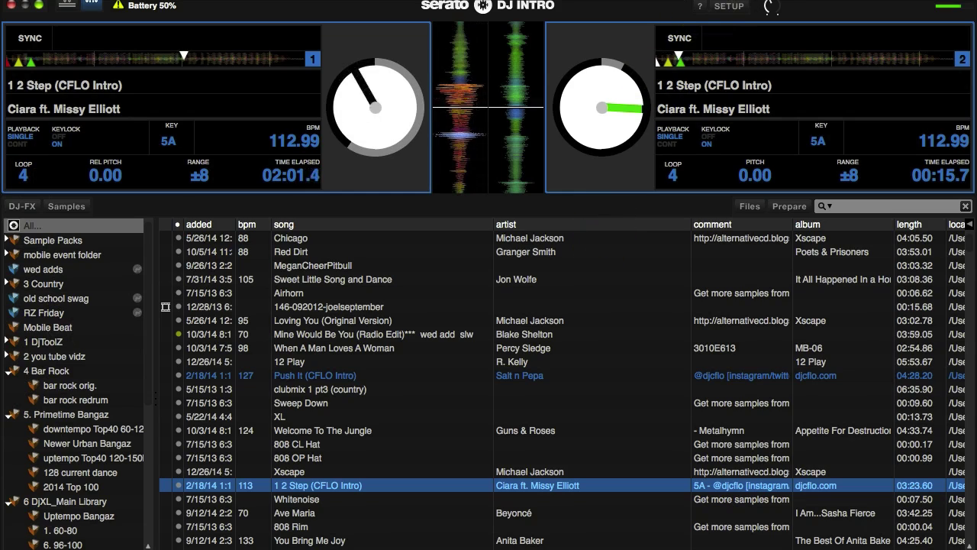
{"action": "left_click", "coordinate": [726, 7]}
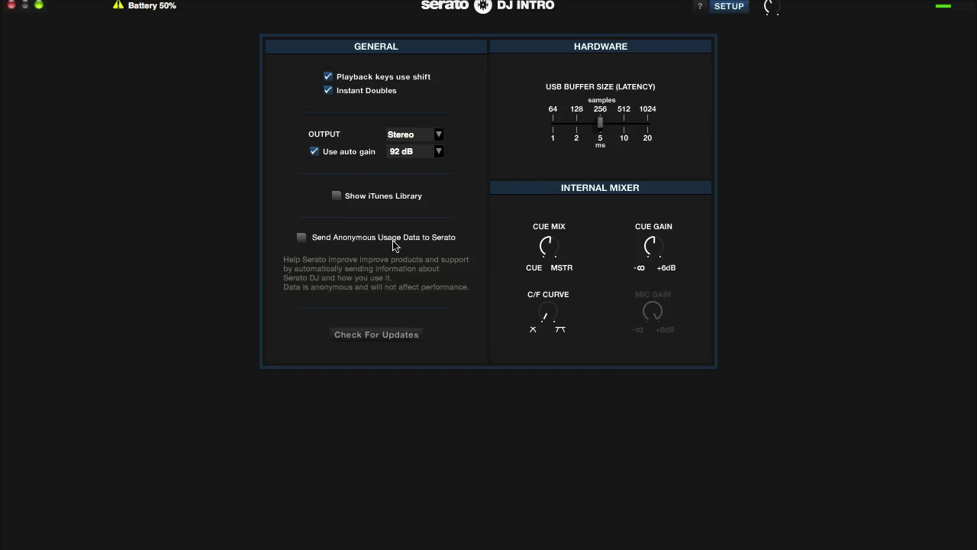
{"action": "left_click", "coordinate": [356, 253]}
{"action": "left_click", "coordinate": [363, 337]}
{"action": "left_click_drag", "start_coordinate": [552, 244], "coordinate": [552, 338]}
{"action": "left_click_drag", "start_coordinate": [551, 338], "coordinate": [545, 239]}
{"action": "left_click_drag", "start_coordinate": [544, 241], "coordinate": [631, 398]}
{"action": "left_click_drag", "start_coordinate": [546, 251], "coordinate": [657, 217]}
{"action": "left_click_drag", "start_coordinate": [656, 217], "coordinate": [582, 219]}
{"action": "left_click", "coordinate": [650, 234]}
{"action": "left_click", "coordinate": [650, 239]}
{"action": "left_click_drag", "start_coordinate": [654, 244], "coordinate": [652, 221]}
{"action": "left_click_drag", "start_coordinate": [530, 338], "coordinate": [545, 325]}
{"action": "left_click_drag", "start_coordinate": [604, 344], "coordinate": [549, 314]}
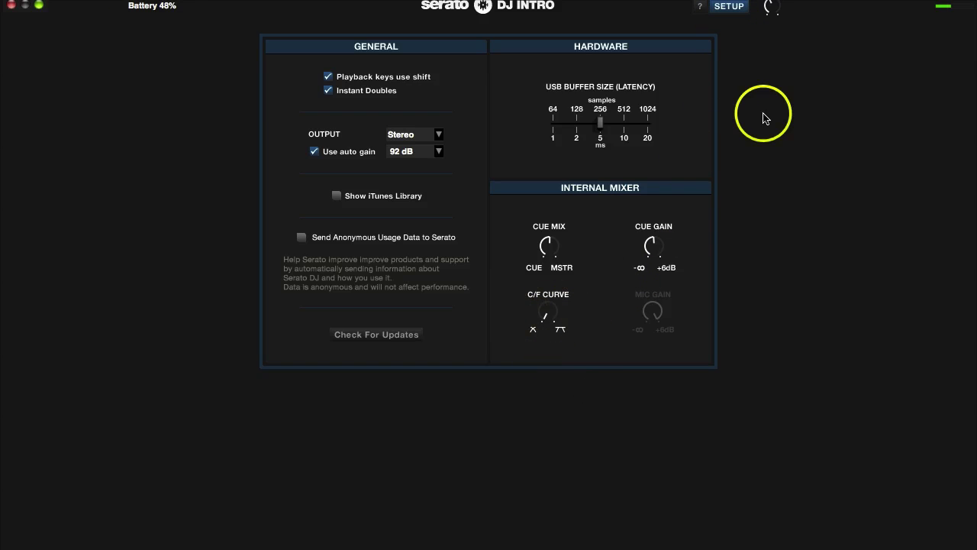
{"action": "left_click", "coordinate": [737, 10]}
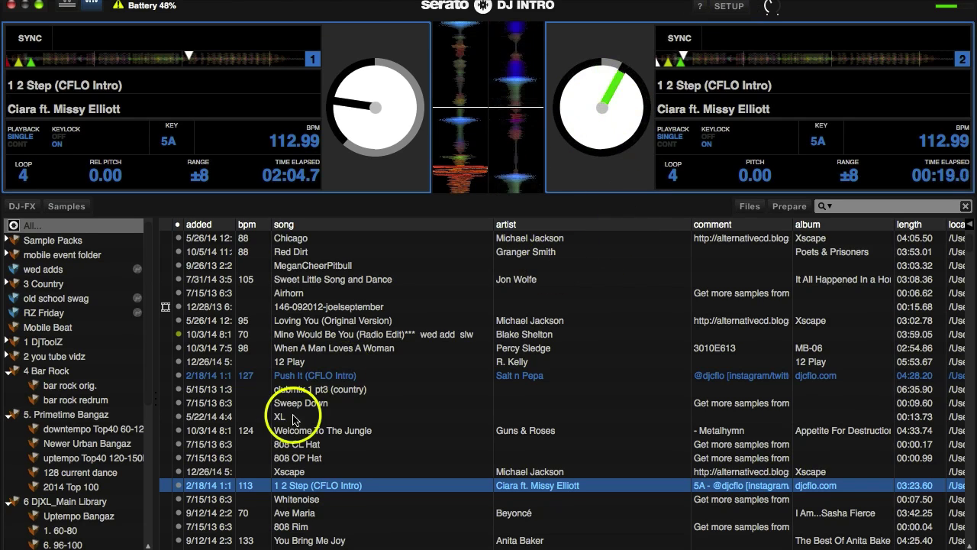
Load Push It (CFLO Intro) onto Deck 1 and jump Deck 2 further into its track.
{"action": "left_click_drag", "start_coordinate": [274, 375], "coordinate": [354, 117]}
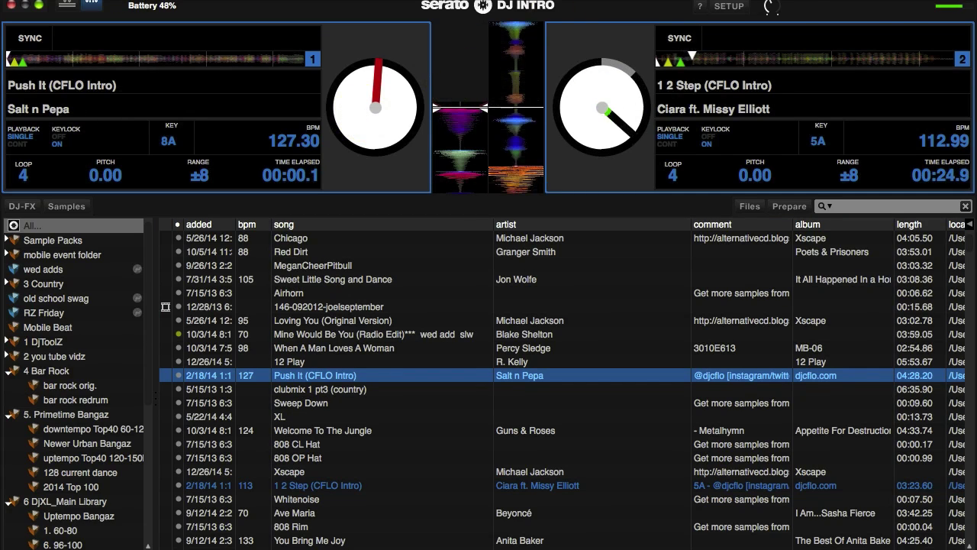
{"action": "left_click", "coordinate": [833, 30]}
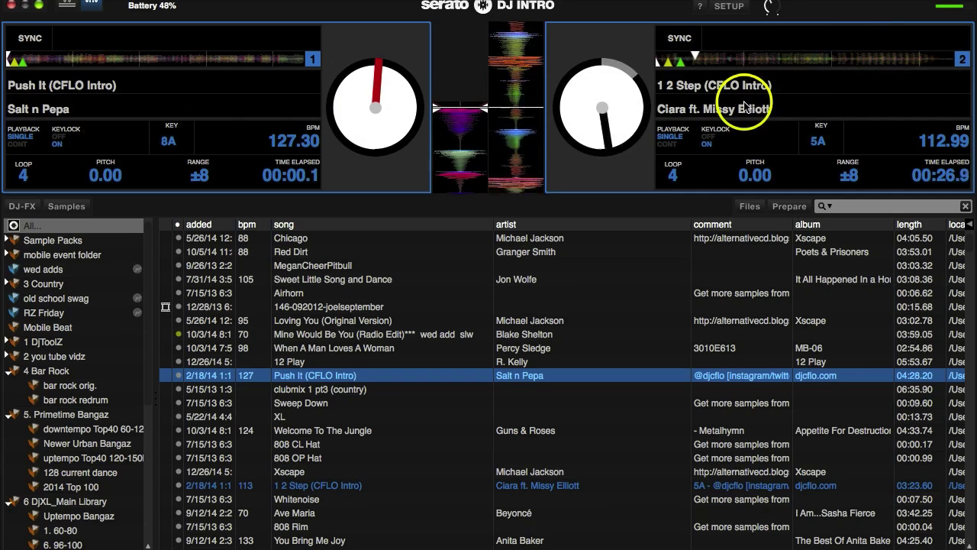
{"action": "left_click", "coordinate": [913, 59]}
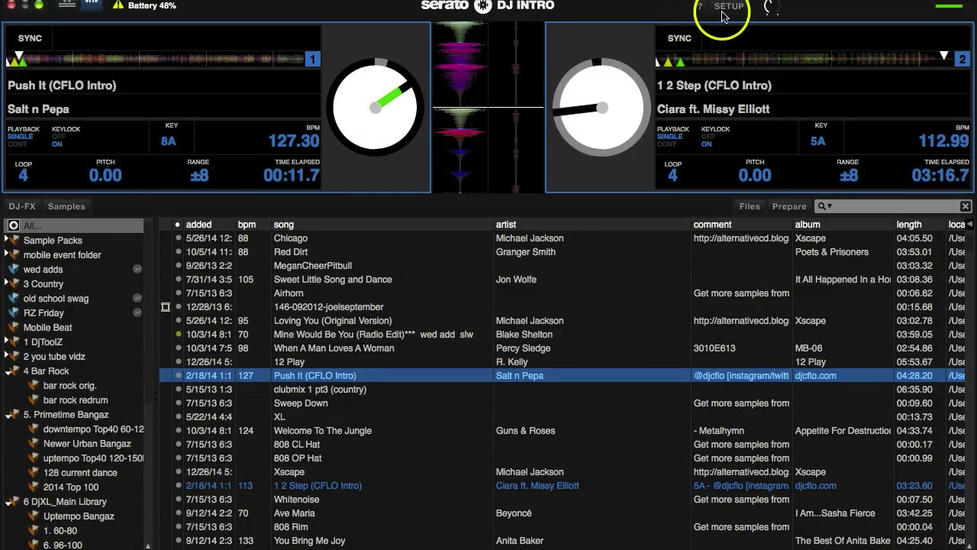
Reopen Setup and turn the Internal Mixer C/F CURVE knob to reshape the crossfader curve.
{"action": "left_click", "coordinate": [653, 53]}
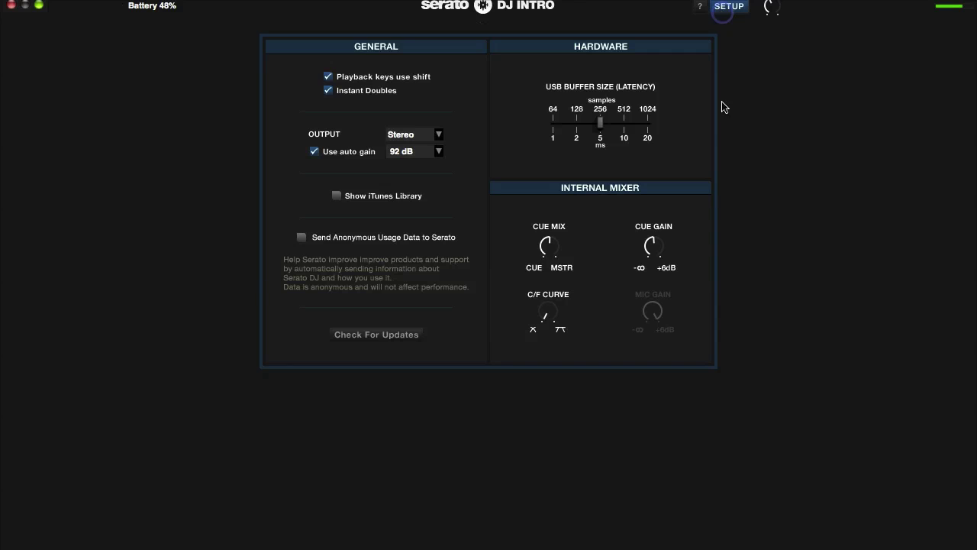
{"action": "left_click_drag", "start_coordinate": [542, 321], "coordinate": [646, 292]}
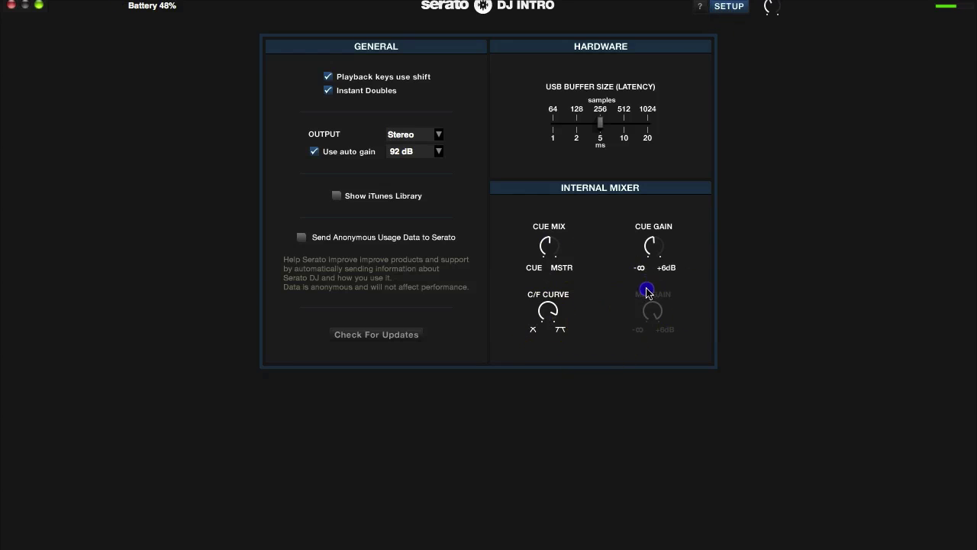
{"action": "left_click", "coordinate": [545, 317]}
{"action": "left_click_drag", "start_coordinate": [545, 317], "coordinate": [563, 291]}
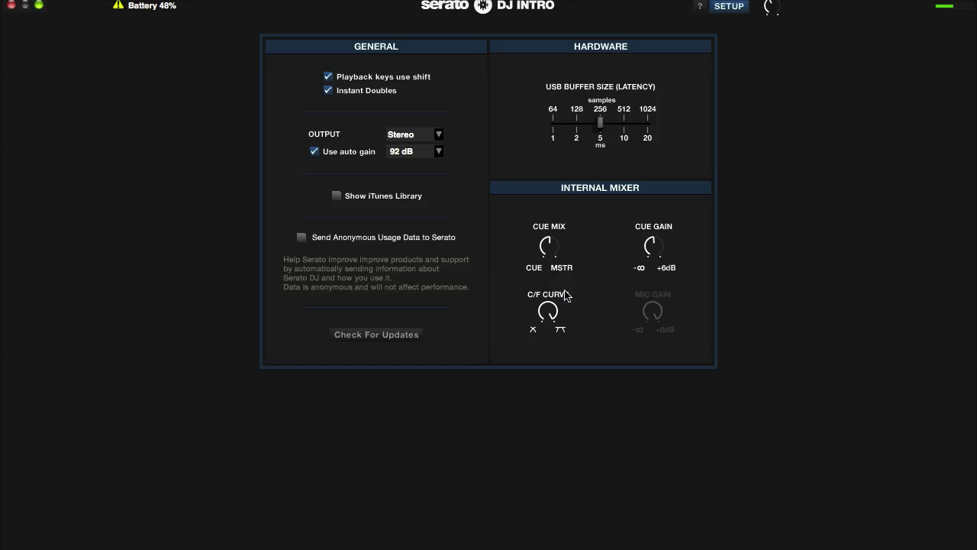